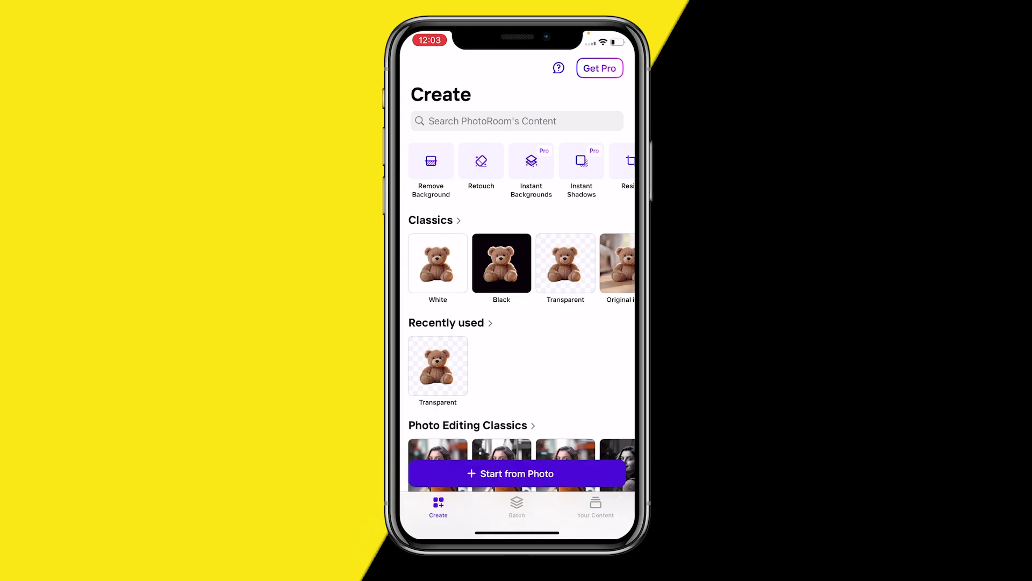
Dismiss PhotoRoom's photo insert choices, go home, and open the main Settings list
{"action": "left_click", "coordinate": [485, 473]}
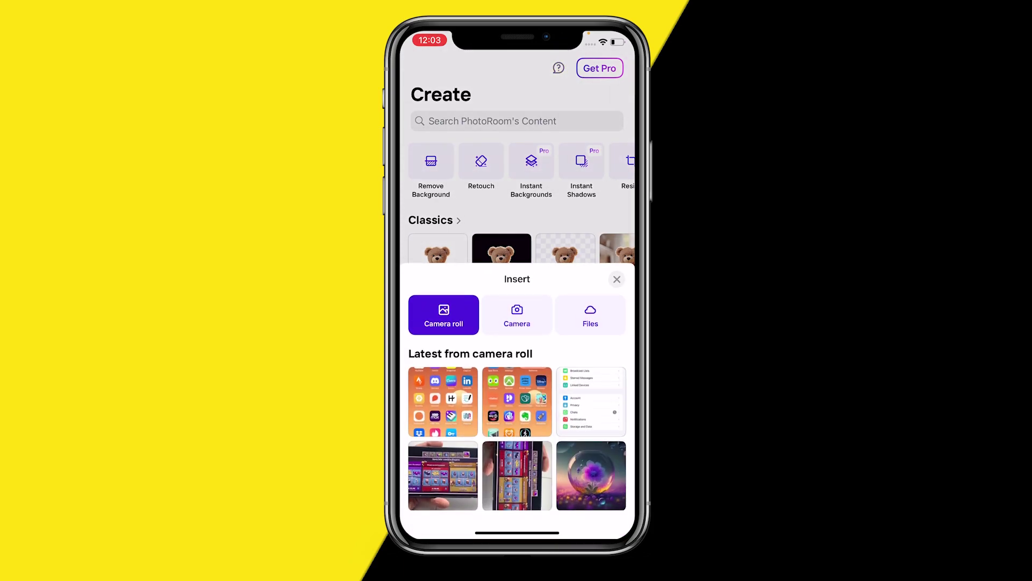
{"action": "left_click", "coordinate": [437, 201]}
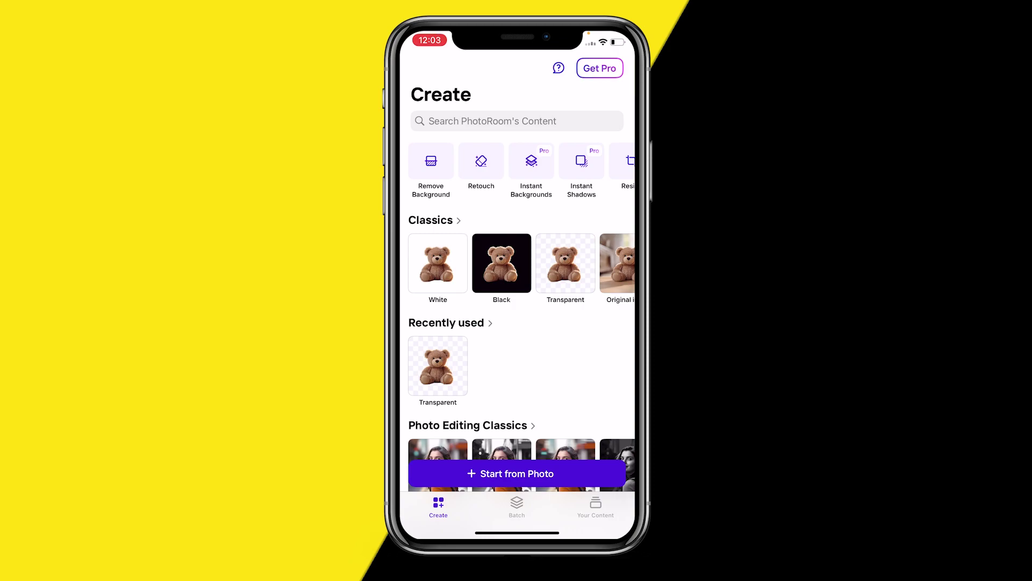
{"action": "left_click_drag", "start_coordinate": [516, 533], "coordinate": [516, 323]}
{"action": "left_click_drag", "start_coordinate": [436, 242], "coordinate": [597, 242]}
{"action": "left_click_drag", "start_coordinate": [436, 242], "coordinate": [597, 242]}
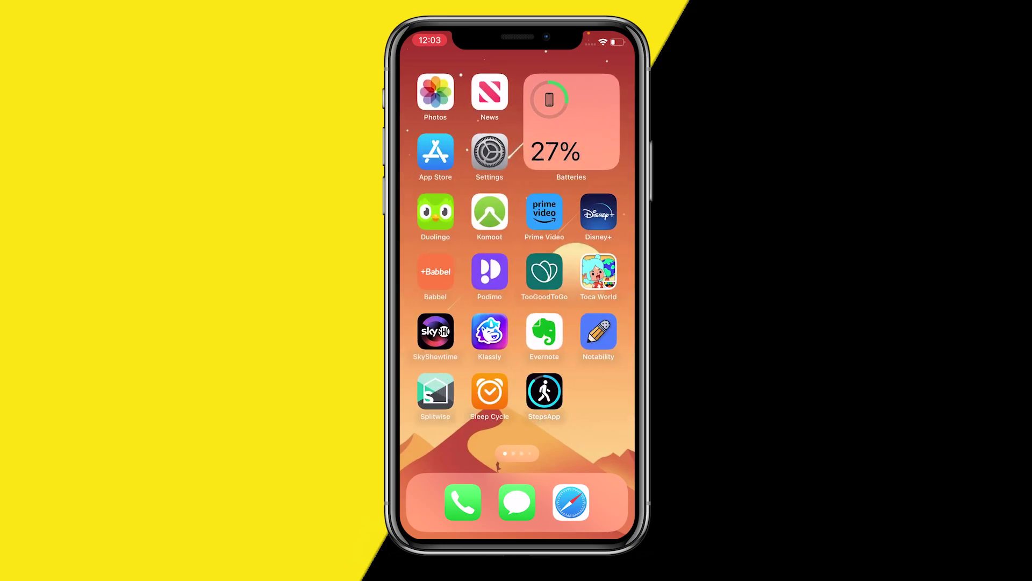
{"action": "left_click", "coordinate": [489, 152]}
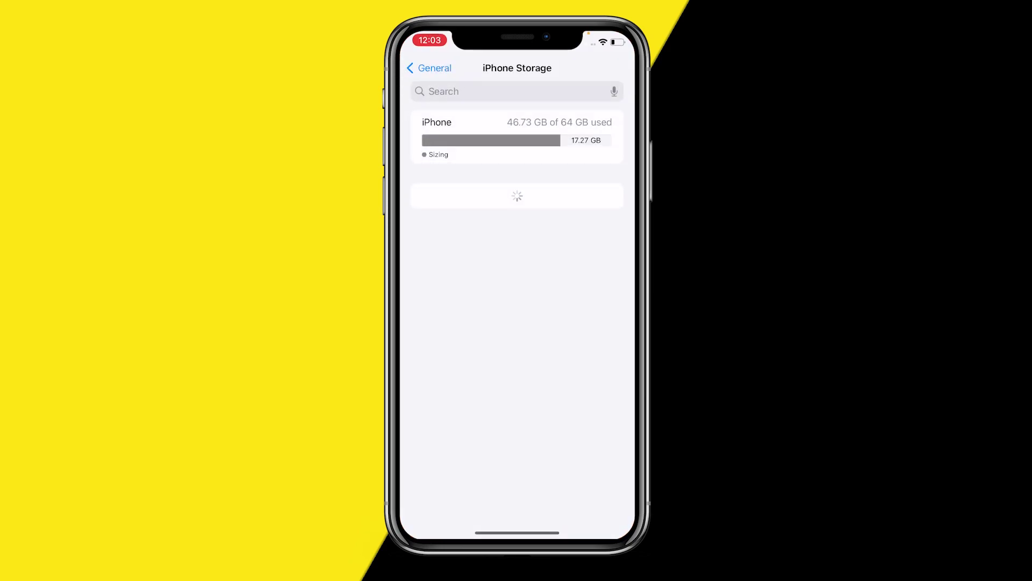
{"action": "left_click", "coordinate": [430, 68]}
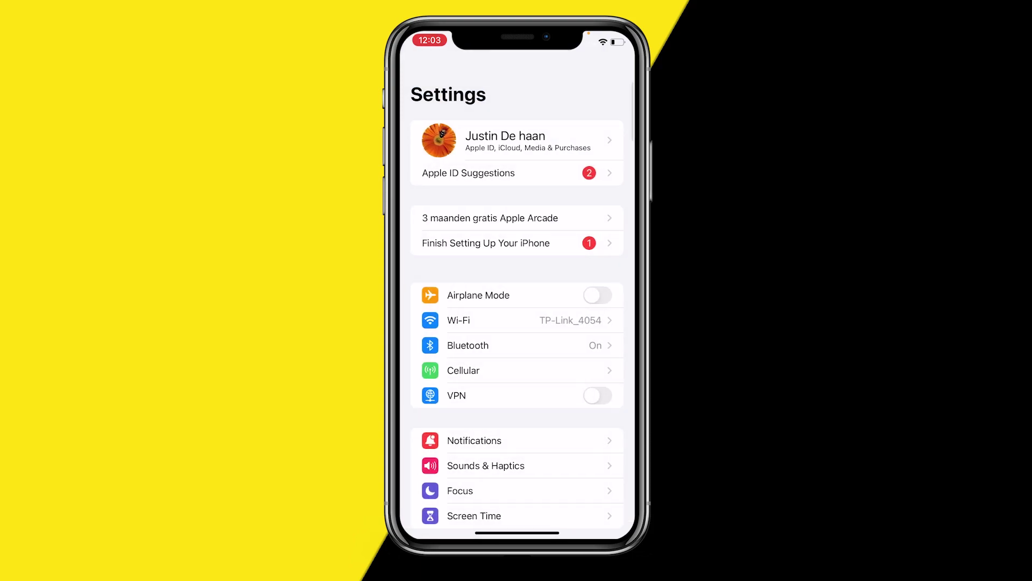
{"action": "scroll", "coordinate": [516, 323], "scroll_direction": "down", "scroll_amount": 10}
{"action": "scroll", "coordinate": [517, 323], "scroll_direction": "down", "scroll_amount": 10}
{"action": "scroll", "coordinate": [517, 322], "scroll_direction": "down", "scroll_amount": 10}
{"action": "scroll", "coordinate": [516, 323], "scroll_direction": "down", "scroll_amount": 10}
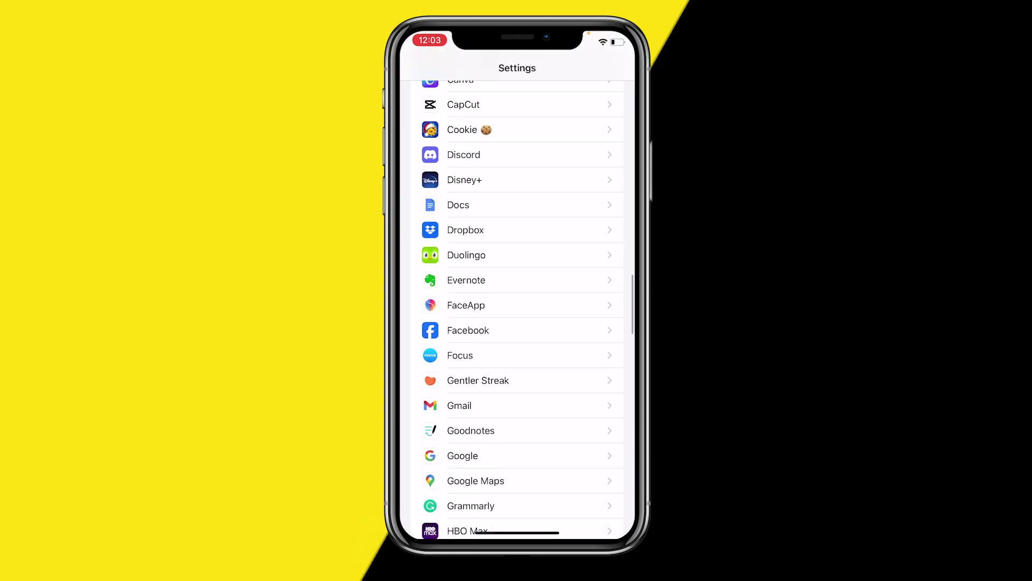
{"action": "scroll", "coordinate": [517, 322], "scroll_direction": "down", "scroll_amount": 10}
{"action": "scroll", "coordinate": [516, 322], "scroll_direction": "down", "scroll_amount": 10}
{"action": "scroll", "coordinate": [516, 322], "scroll_direction": "down", "scroll_amount": 5}
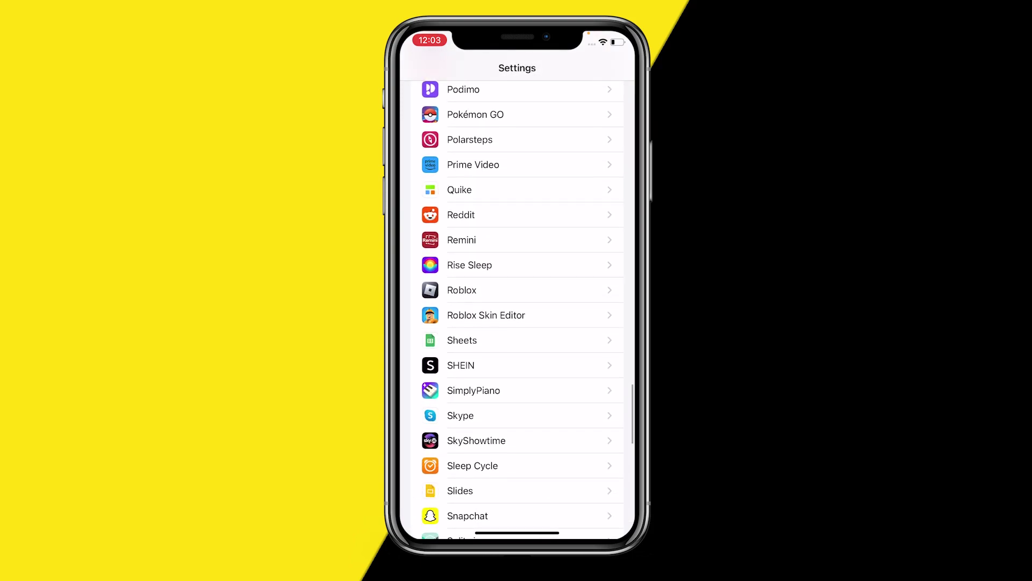
{"action": "scroll", "coordinate": [516, 323], "scroll_direction": "down", "scroll_amount": 1}
{"action": "scroll", "coordinate": [517, 322], "scroll_direction": "down", "scroll_amount": 10}
{"action": "scroll", "coordinate": [517, 322], "scroll_direction": "down", "scroll_amount": 5}
{"action": "scroll", "coordinate": [517, 323], "scroll_direction": "down", "scroll_amount": 10}
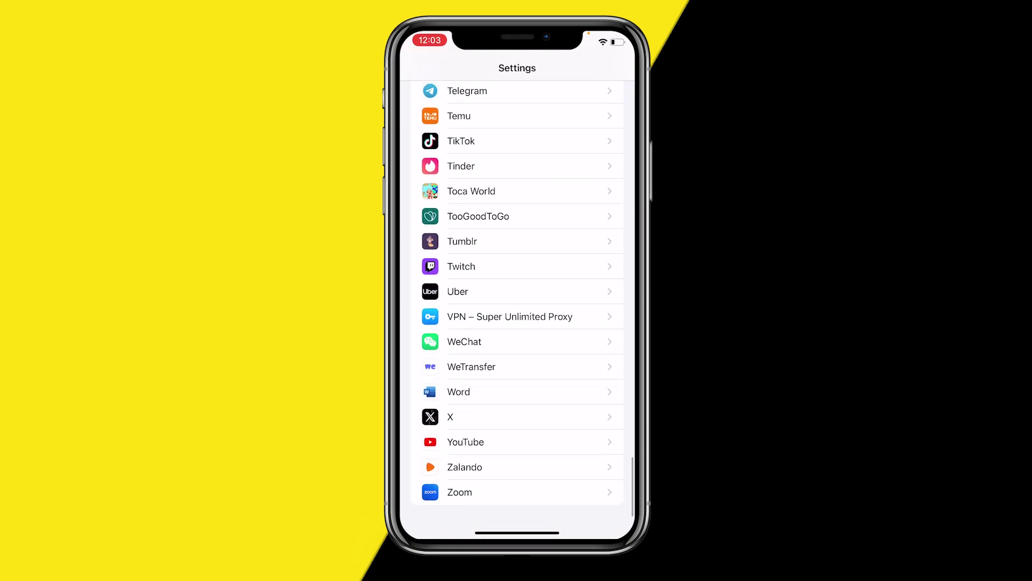
{"action": "scroll", "coordinate": [517, 323], "scroll_direction": "up", "scroll_amount": 5}
{"action": "scroll", "coordinate": [517, 322], "scroll_direction": "up", "scroll_amount": 5}
{"action": "scroll", "coordinate": [517, 323], "scroll_direction": "up", "scroll_amount": 2}
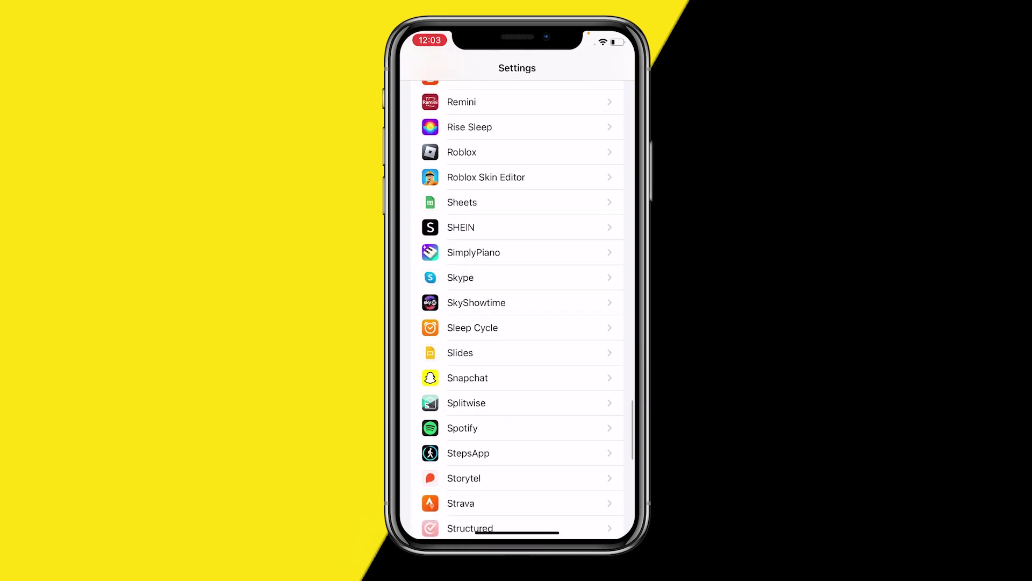
{"action": "scroll", "coordinate": [517, 323], "scroll_direction": "up", "scroll_amount": 3}
{"action": "scroll", "coordinate": [517, 323], "scroll_direction": "up", "scroll_amount": 2}
{"action": "scroll", "coordinate": [516, 322], "scroll_direction": "up", "scroll_amount": 2}
{"action": "scroll", "coordinate": [517, 323], "scroll_direction": "up", "scroll_amount": 2}
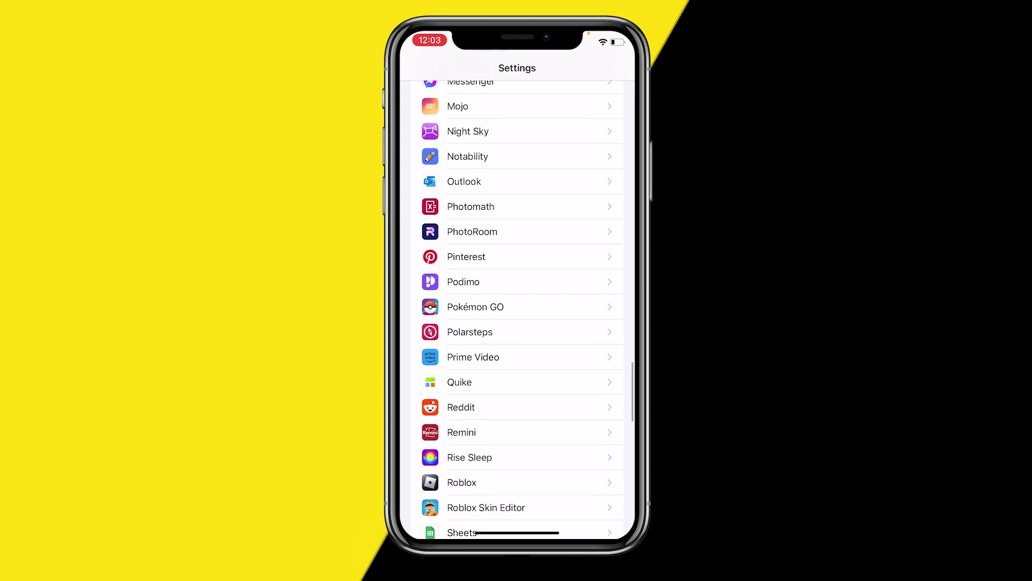
Open PhotoRoom's Photos access page and confirm Full Access is selected
{"action": "left_click", "coordinate": [472, 240]}
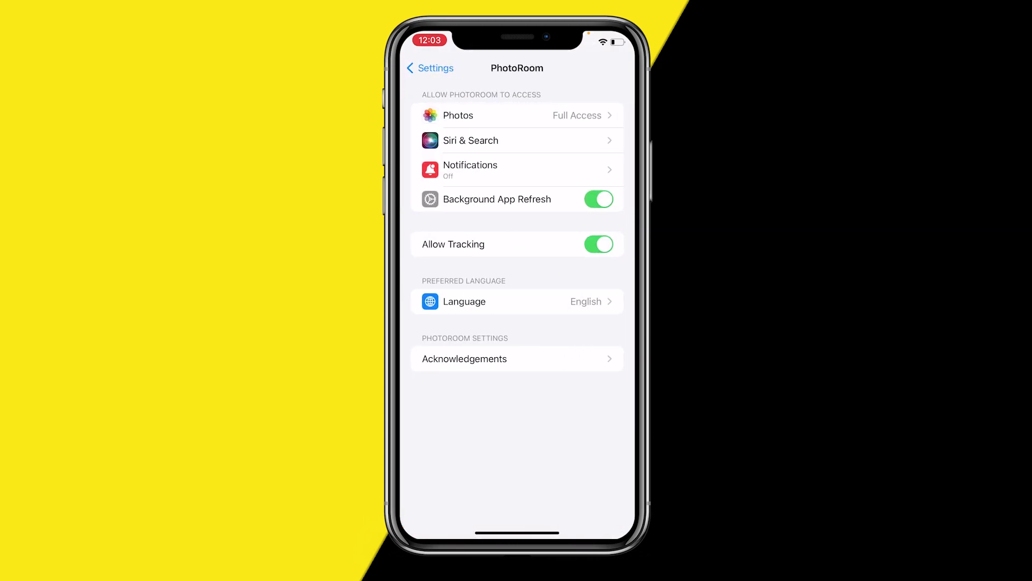
{"action": "left_click", "coordinate": [516, 115]}
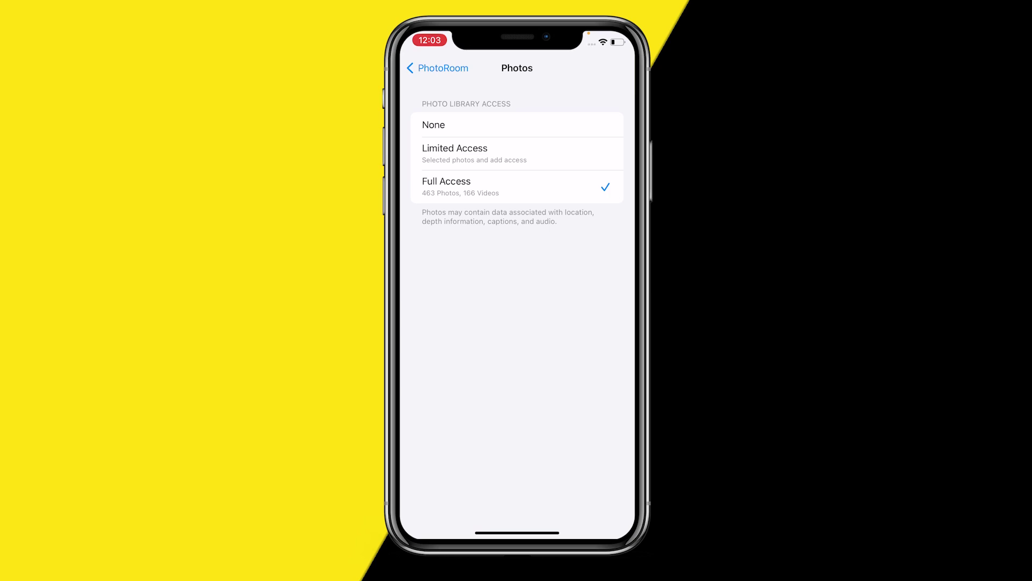
{"action": "left_click_drag", "start_coordinate": [517, 532], "coordinate": [517, 322]}
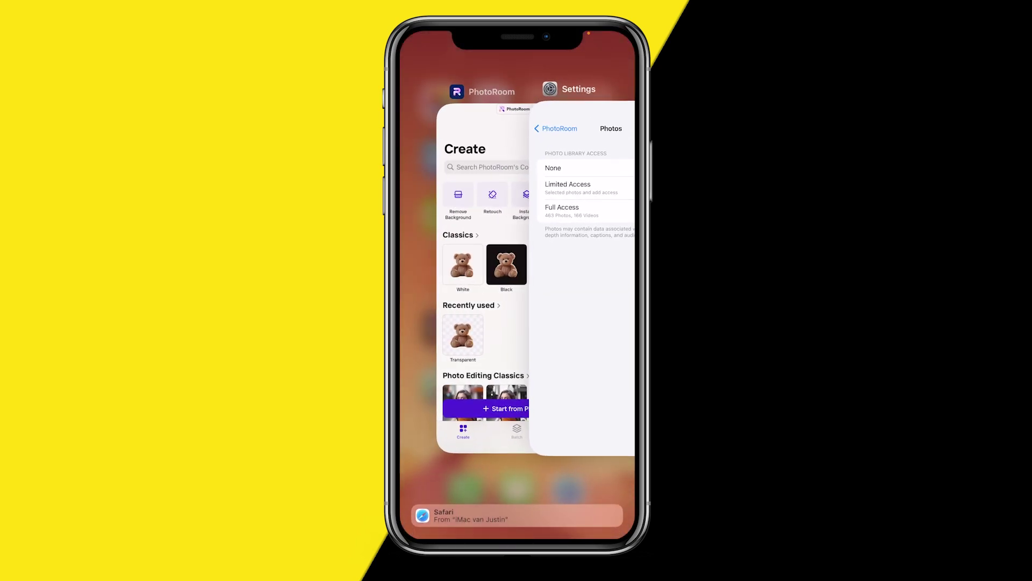
{"action": "left_click", "coordinate": [580, 278]}
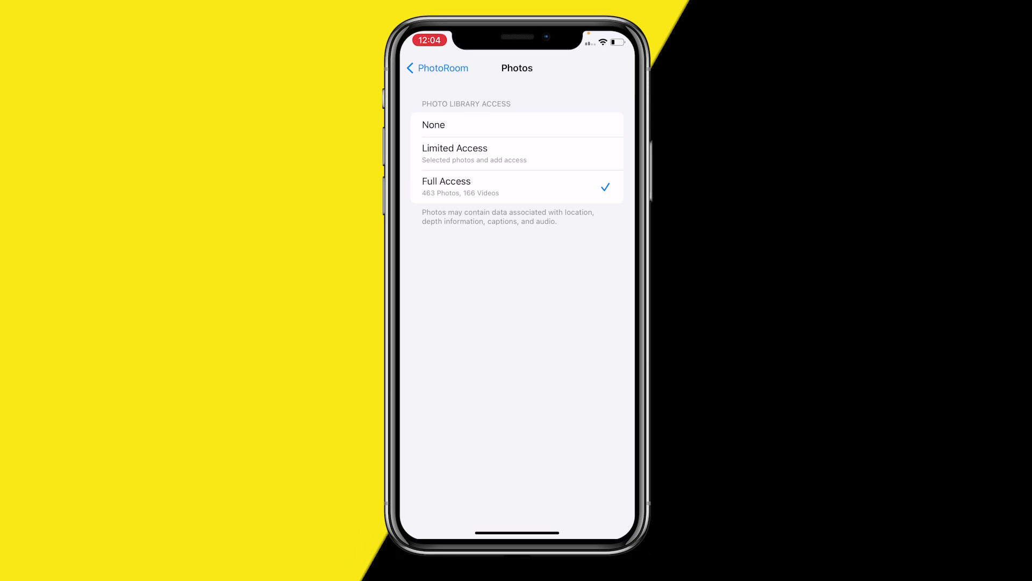
Return to the main Settings list and open General
{"action": "left_click", "coordinate": [437, 68]}
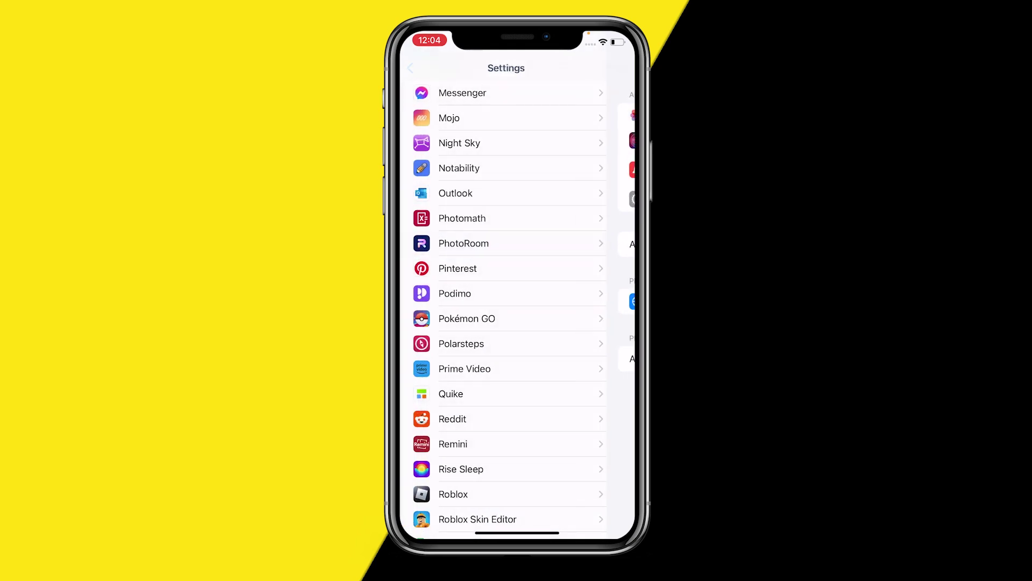
{"action": "scroll", "coordinate": [517, 306], "scroll_direction": "up", "scroll_amount": 5}
{"action": "scroll", "coordinate": [517, 307], "scroll_direction": "up", "scroll_amount": 5}
{"action": "scroll", "coordinate": [516, 307], "scroll_direction": "up", "scroll_amount": 10}
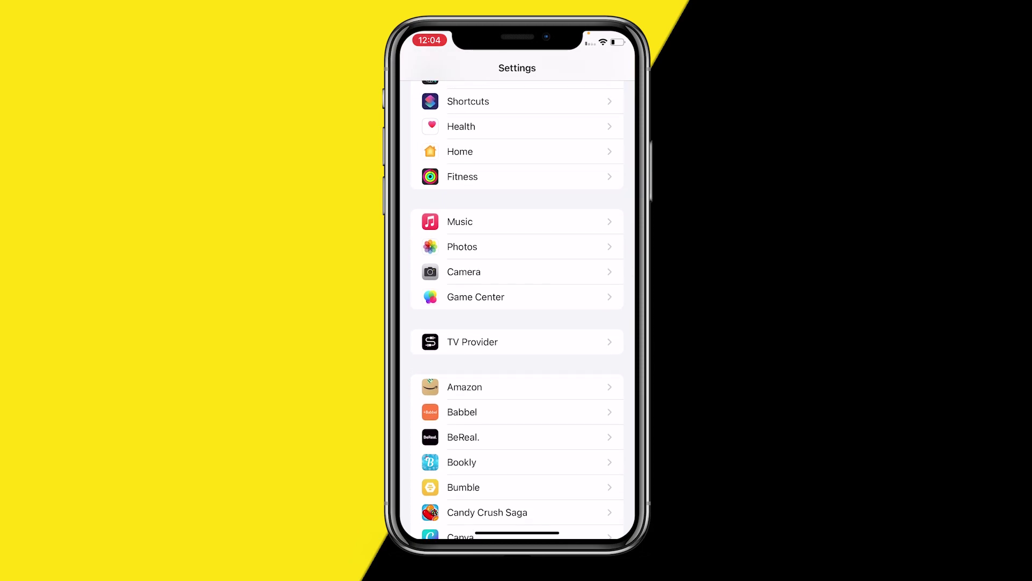
{"action": "scroll", "coordinate": [517, 306], "scroll_direction": "down", "scroll_amount": 10}
{"action": "scroll", "coordinate": [517, 307], "scroll_direction": "down", "scroll_amount": 10}
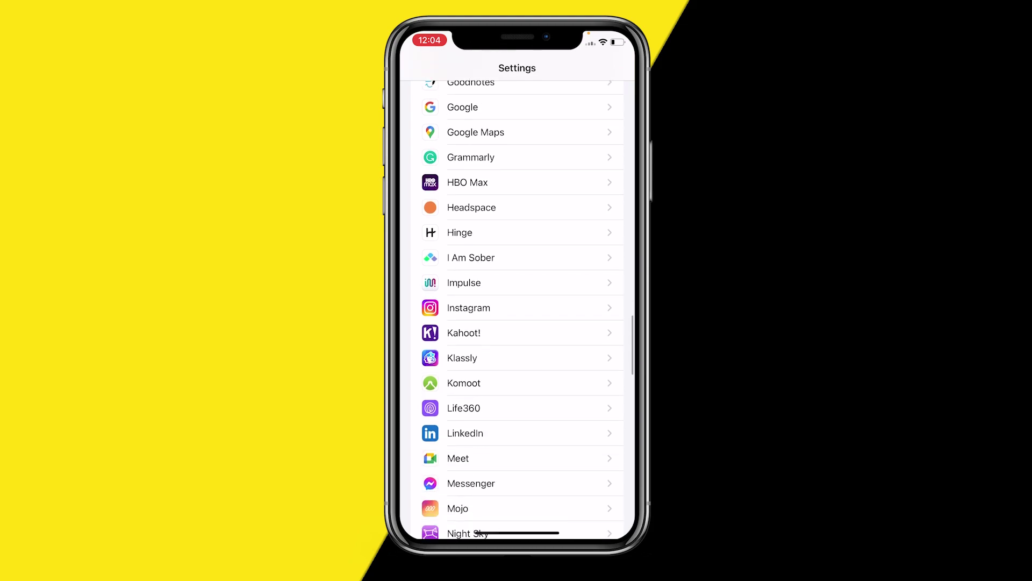
{"action": "scroll", "coordinate": [517, 307], "scroll_direction": "down", "scroll_amount": 2}
{"action": "scroll", "coordinate": [517, 307], "scroll_direction": "down", "scroll_amount": 2}
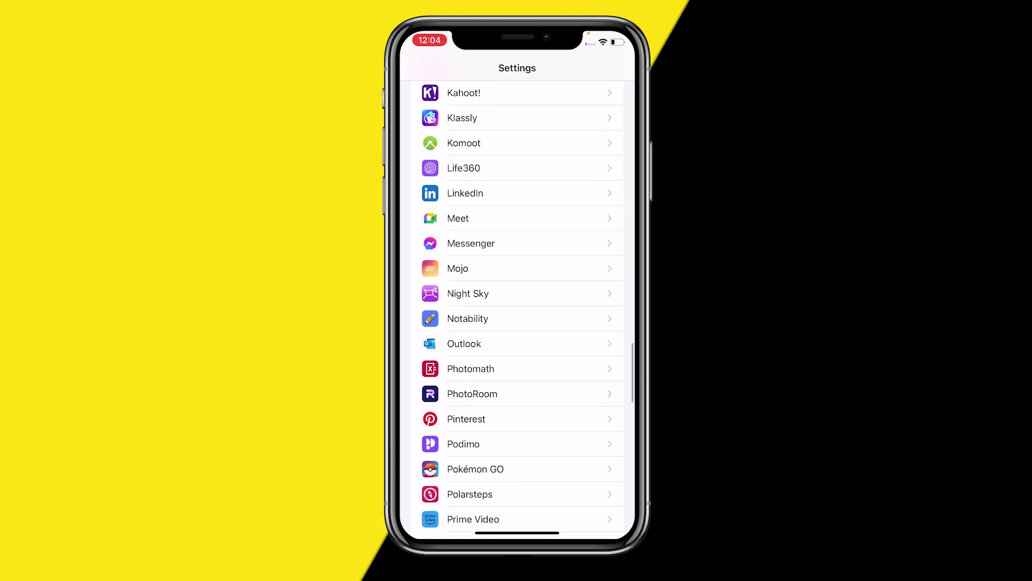
{"action": "scroll", "coordinate": [517, 306], "scroll_direction": "up", "scroll_amount": 2}
{"action": "scroll", "coordinate": [516, 307], "scroll_direction": "up", "scroll_amount": 10}
{"action": "scroll", "coordinate": [517, 306], "scroll_direction": "up", "scroll_amount": 10}
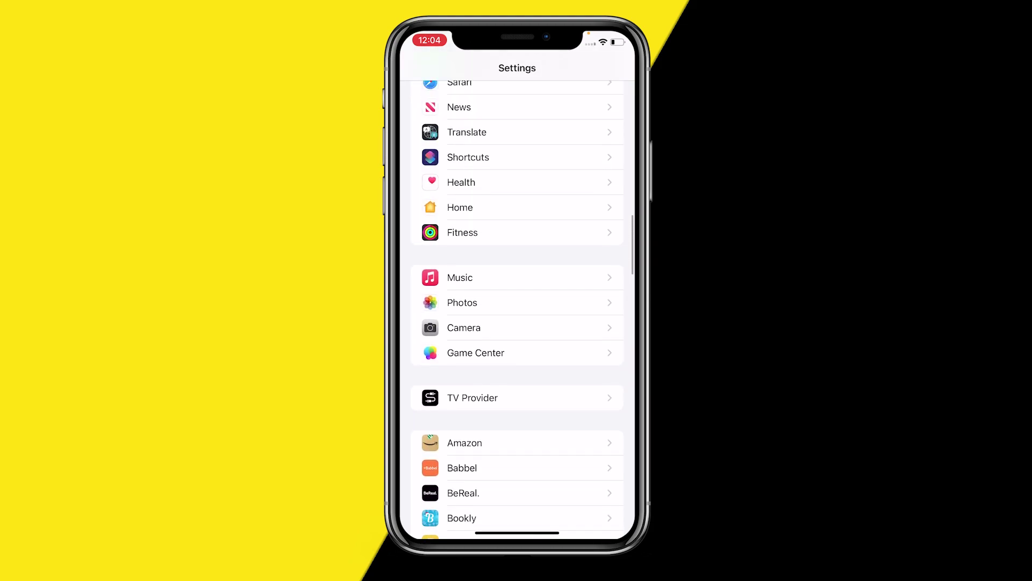
{"action": "scroll", "coordinate": [517, 306], "scroll_direction": "up", "scroll_amount": 10}
{"action": "scroll", "coordinate": [516, 306], "scroll_direction": "up", "scroll_amount": 4}
{"action": "scroll", "coordinate": [517, 306], "scroll_direction": "up", "scroll_amount": 3}
{"action": "scroll", "coordinate": [517, 307], "scroll_direction": "up", "scroll_amount": 2}
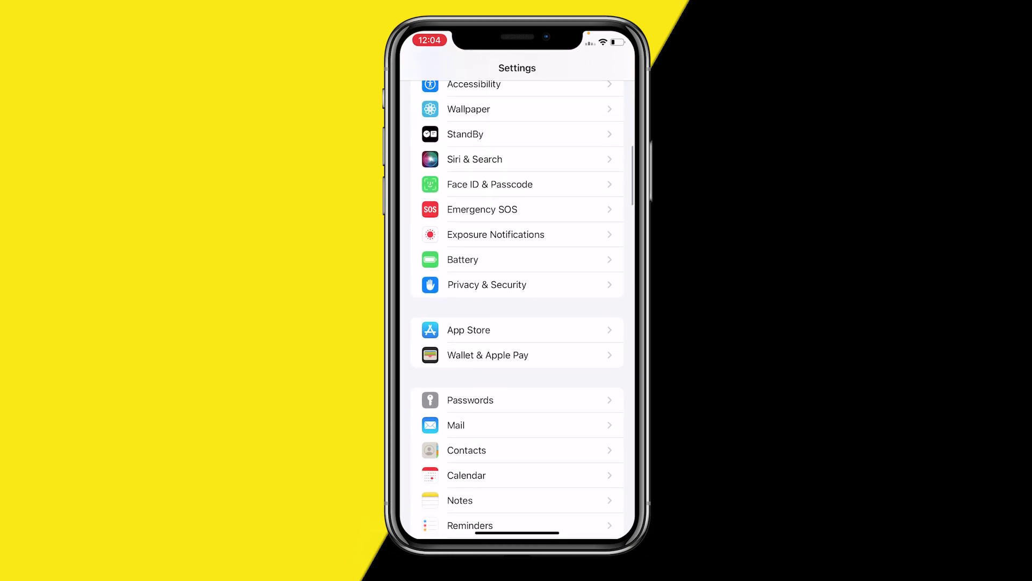
{"action": "scroll", "coordinate": [517, 307], "scroll_direction": "up", "scroll_amount": 3}
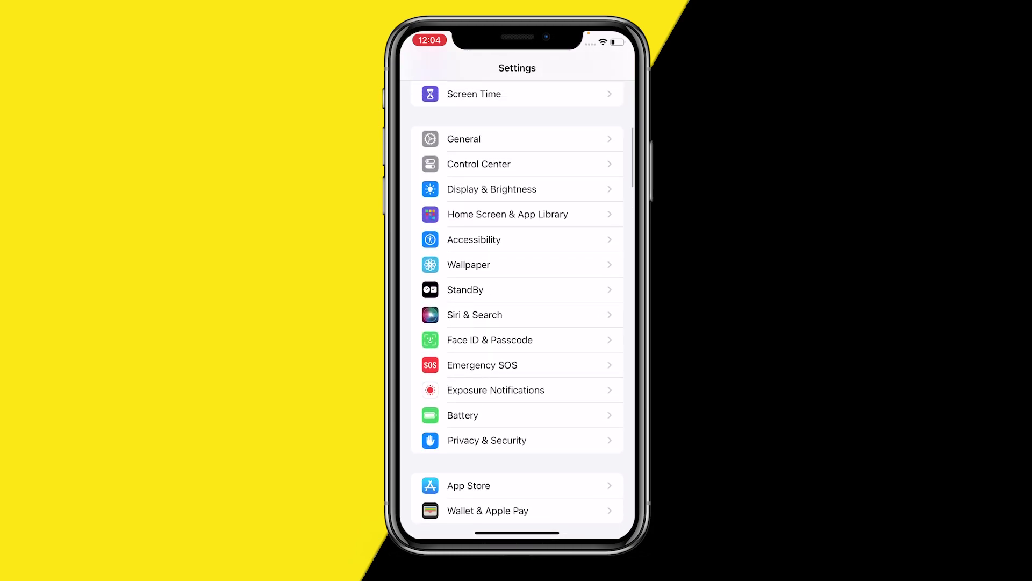
{"action": "left_click", "coordinate": [464, 139]}
Open iPhone Storage and expand the app list with Show All
{"action": "left_click", "coordinate": [460, 292]}
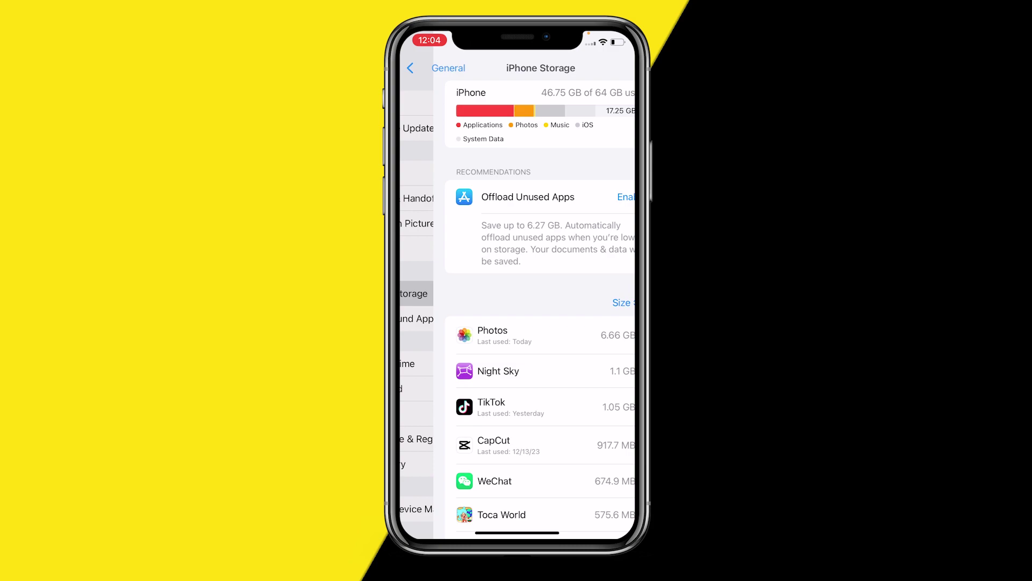
{"action": "scroll", "coordinate": [517, 306], "scroll_direction": "down", "scroll_amount": 2}
{"action": "scroll", "coordinate": [516, 306], "scroll_direction": "down", "scroll_amount": 5}
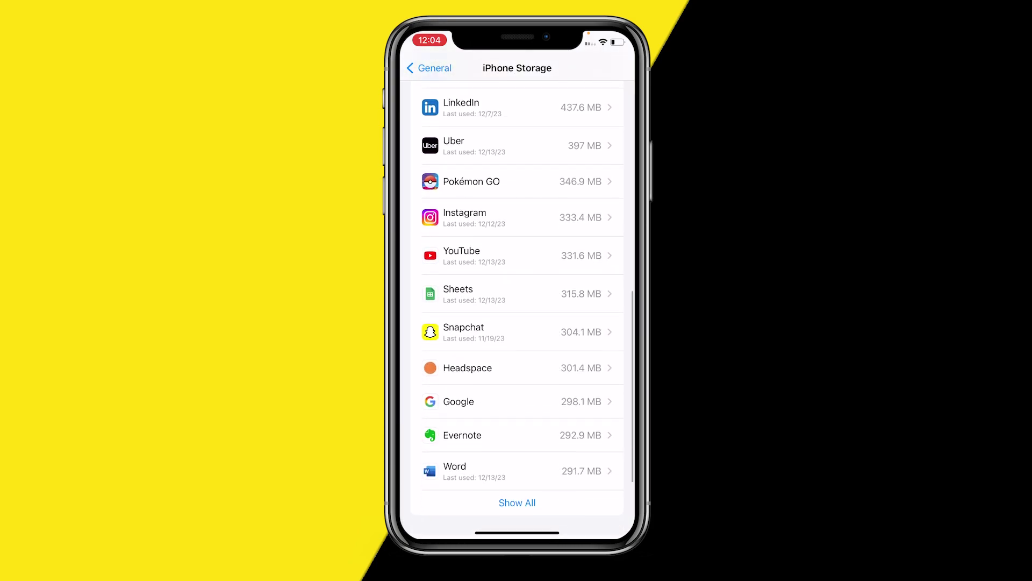
{"action": "left_click", "coordinate": [517, 438]}
{"action": "scroll", "coordinate": [517, 306], "scroll_direction": "down", "scroll_amount": 10}
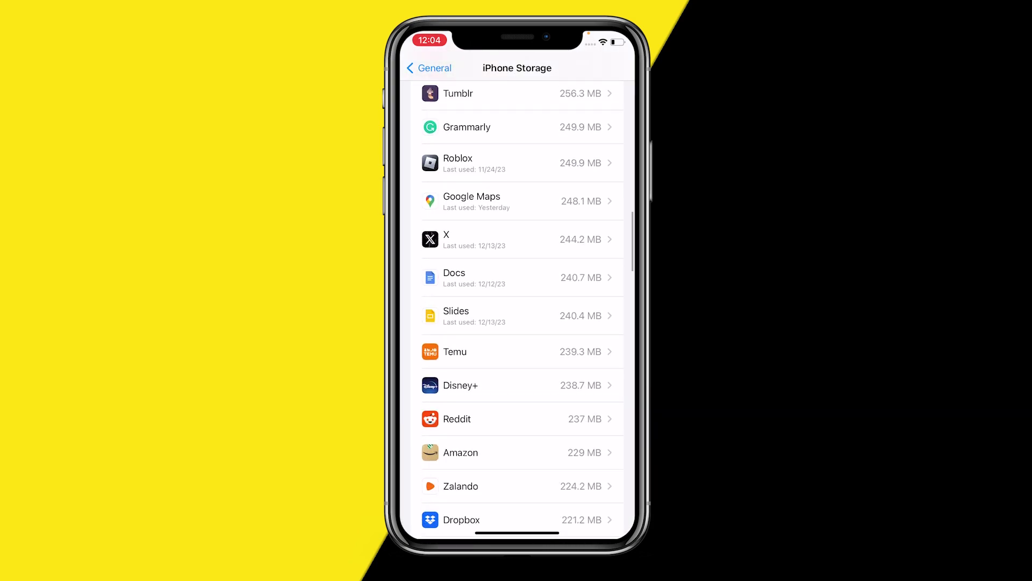
{"action": "scroll", "coordinate": [516, 307], "scroll_direction": "down", "scroll_amount": 5}
{"action": "scroll", "coordinate": [517, 306], "scroll_direction": "down", "scroll_amount": 5}
{"action": "scroll", "coordinate": [517, 306], "scroll_direction": "down", "scroll_amount": 5}
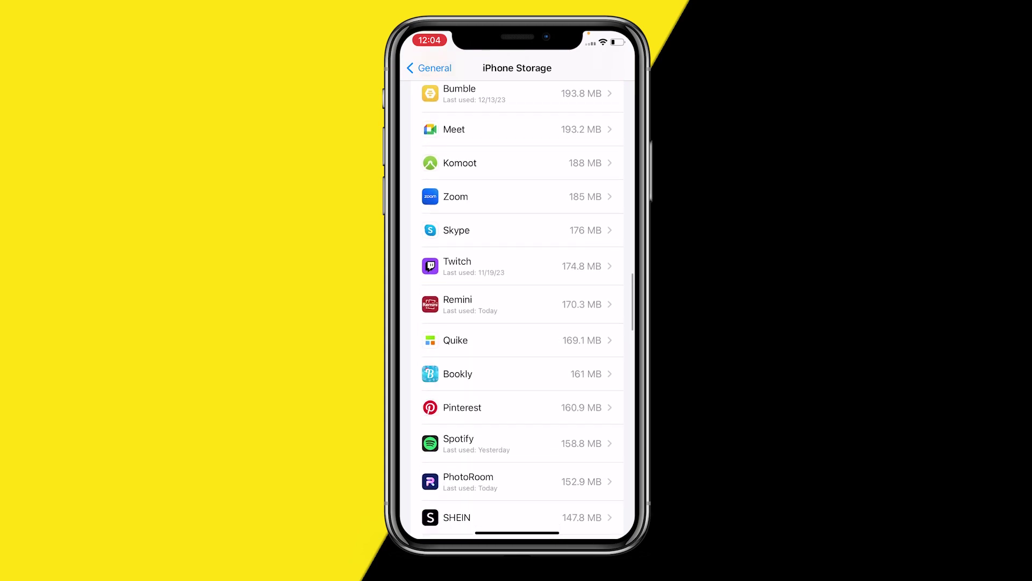
{"action": "scroll", "coordinate": [517, 306], "scroll_direction": "down", "scroll_amount": 5}
{"action": "scroll", "coordinate": [517, 307], "scroll_direction": "down", "scroll_amount": 1}
{"action": "left_click", "coordinate": [468, 304]}
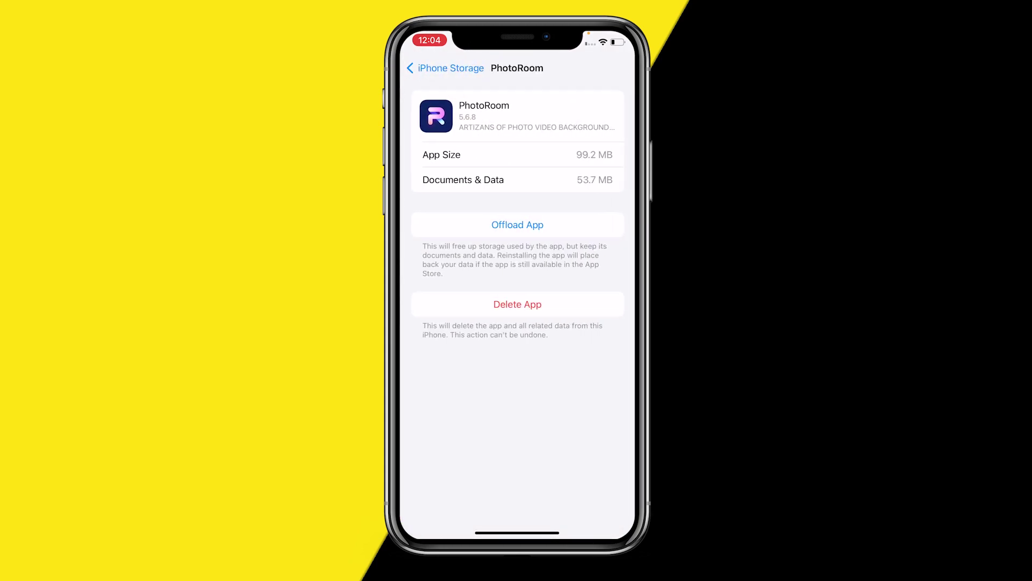
{"action": "left_click", "coordinate": [517, 224]}
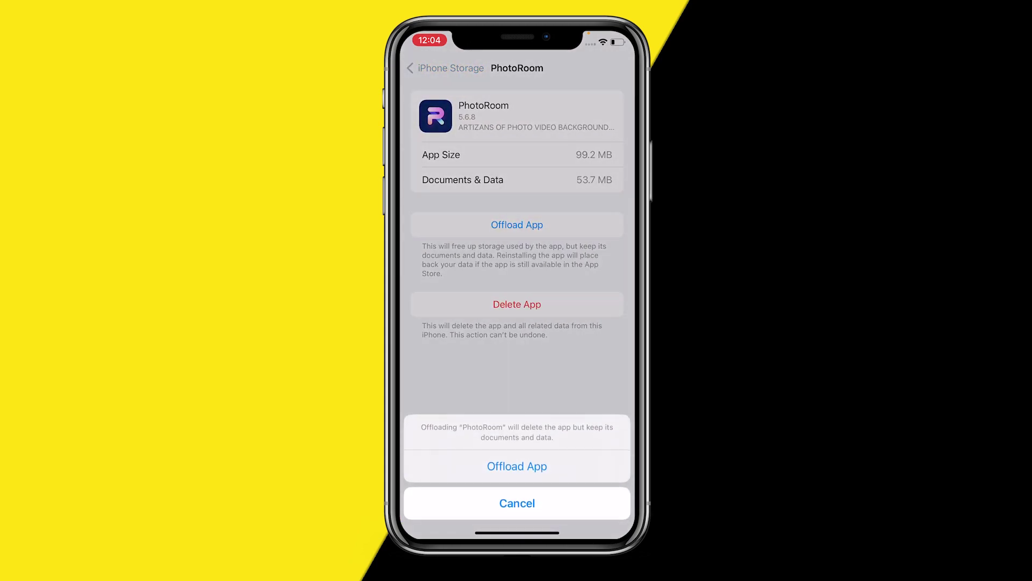
{"action": "left_click", "coordinate": [517, 466]}
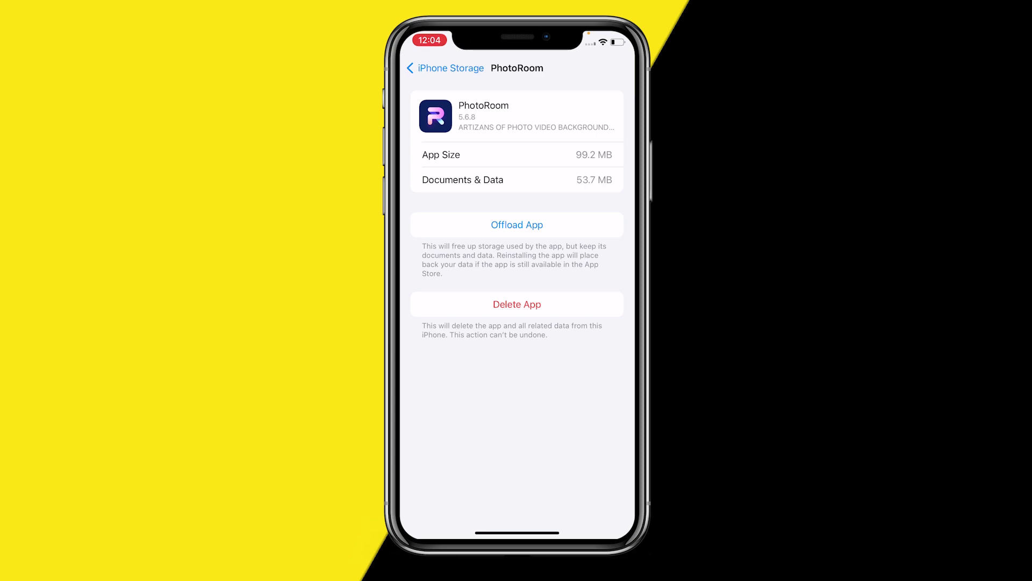
Switch back to PhotoRoom by tapping its card in the App Switcher
{"action": "left_click_drag", "start_coordinate": [517, 532], "coordinate": [517, 339]}
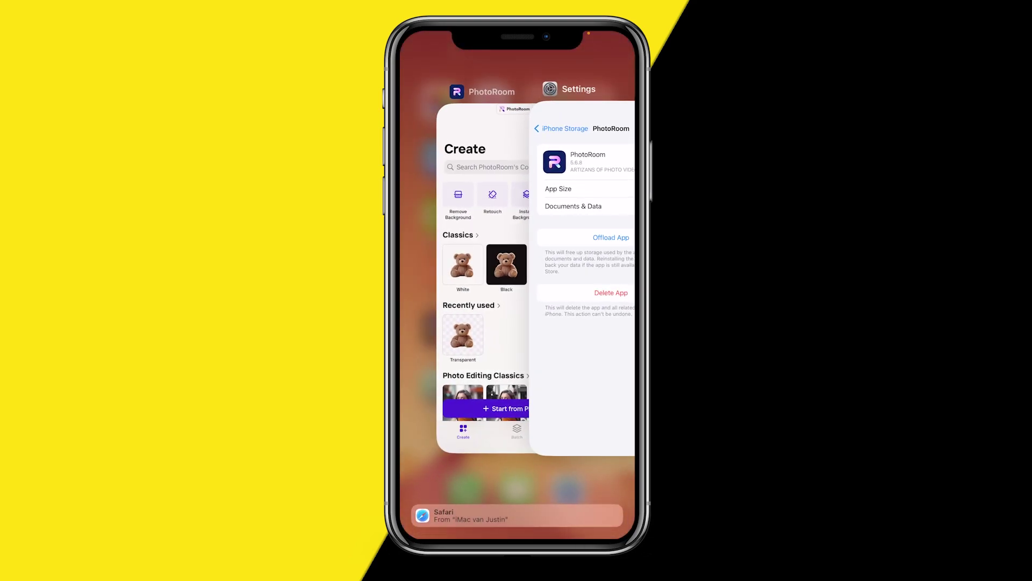
{"action": "left_click", "coordinate": [483, 266]}
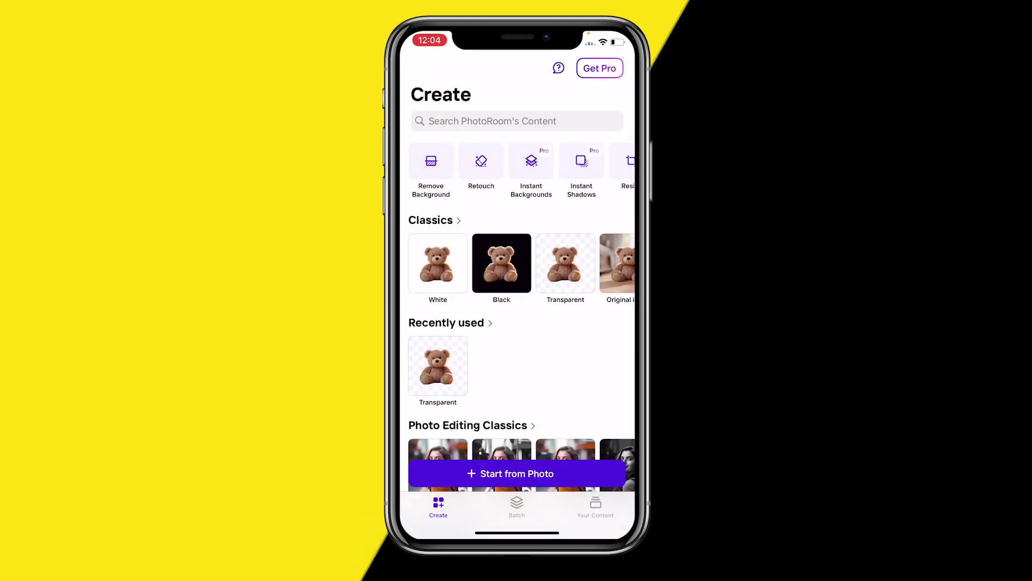